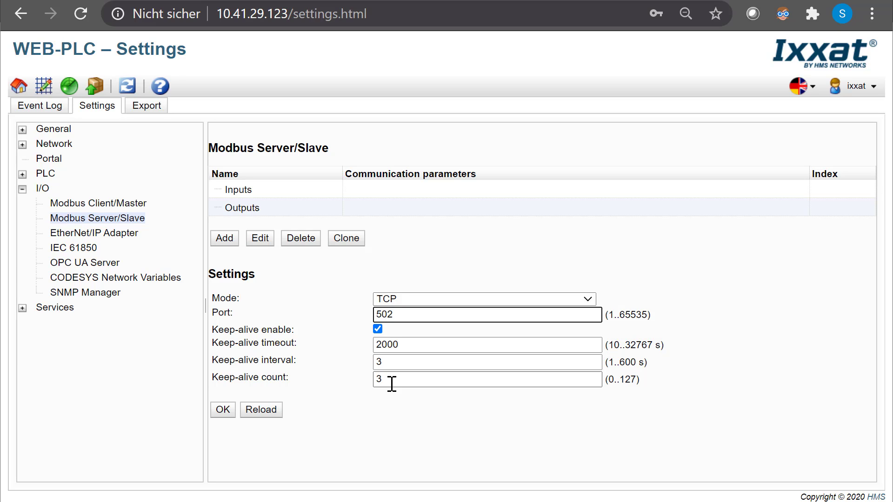
Switch the Modbus server mode to RTU and examine its address, RTU mode, baud rate and parity settings.
left_click(435, 300)
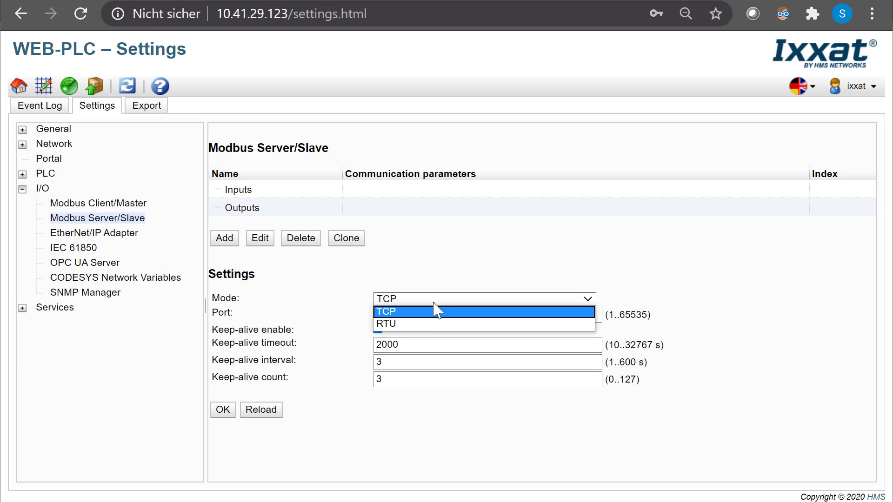
left_click(429, 323)
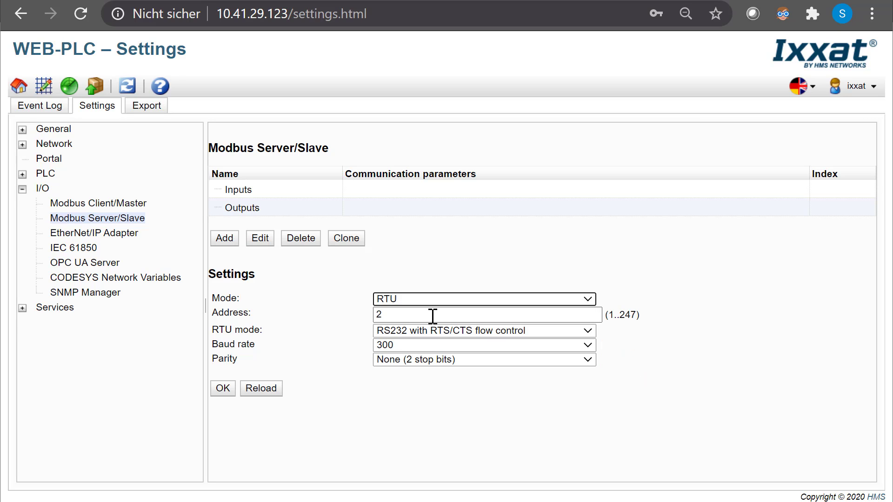
left_click(432, 316)
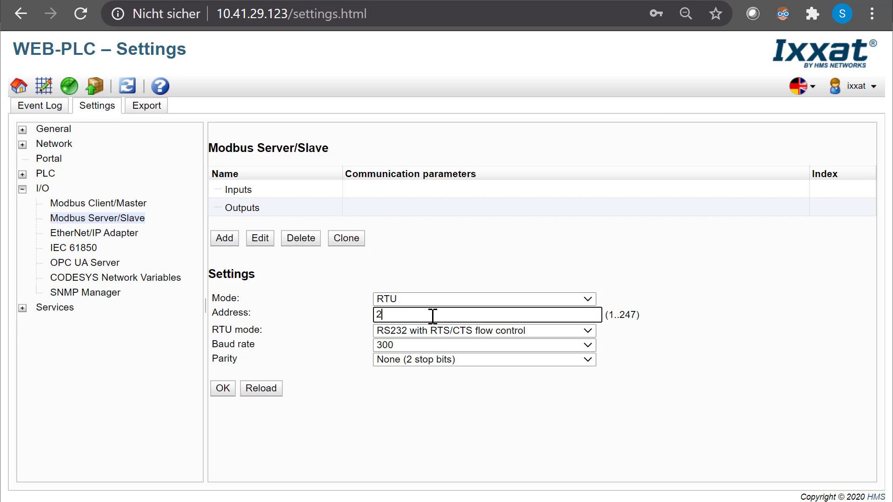
left_click(458, 331)
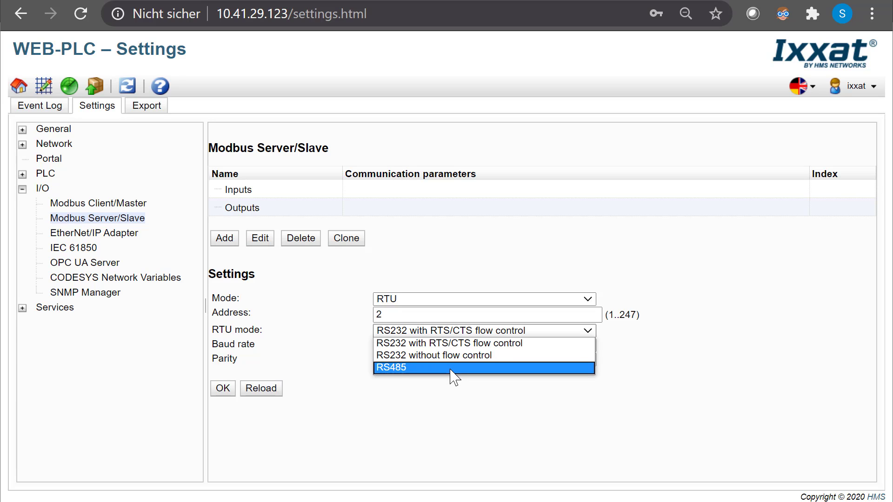
left_click(456, 332)
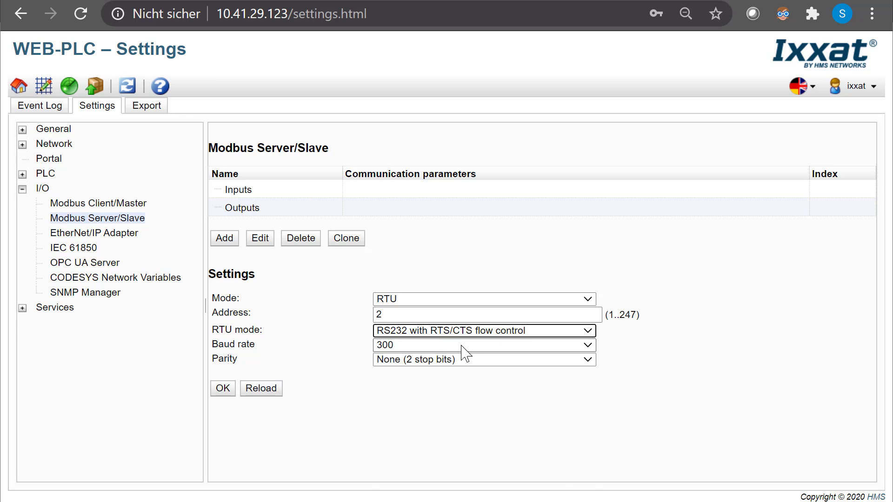
left_click(462, 348)
left_click(470, 359)
left_click(467, 359)
left_click(470, 367)
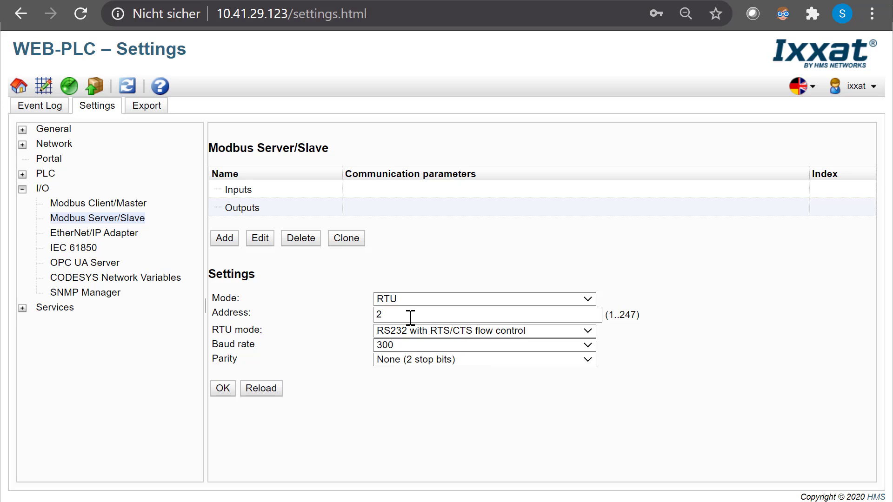
Begin adding a value to the Modbus server and review the available functions and data types.
left_click(225, 240)
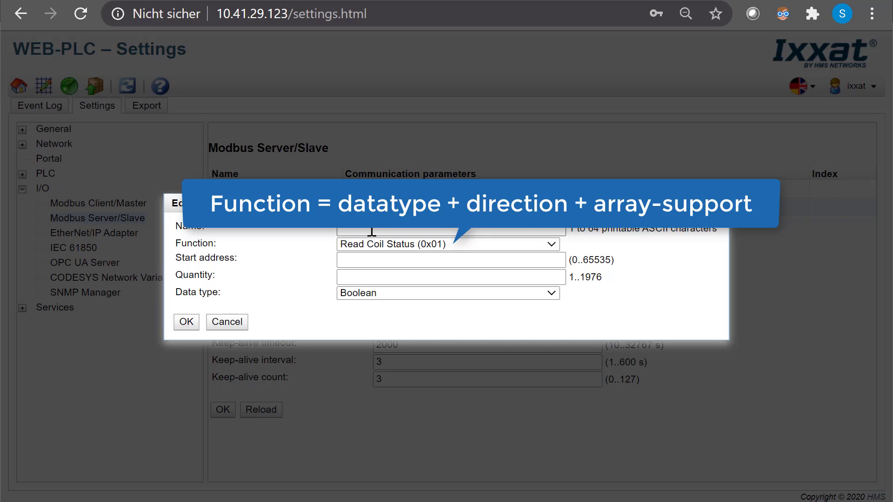
left_click(379, 245)
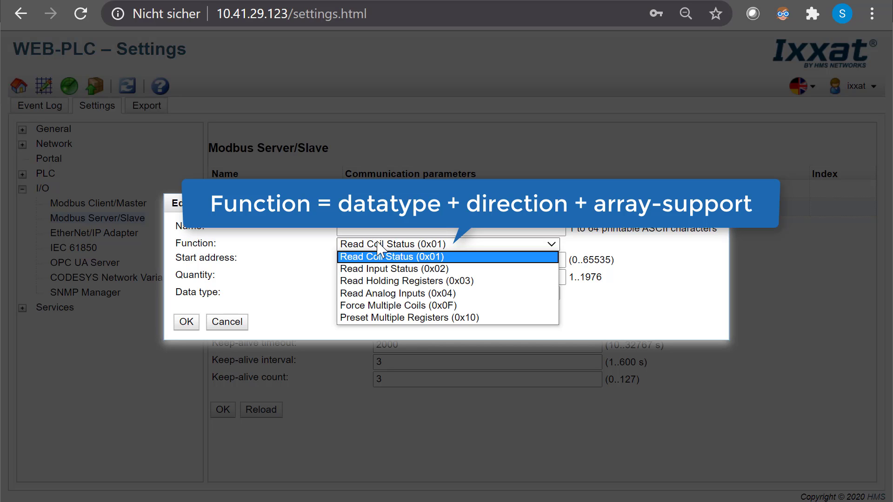
left_click(378, 246)
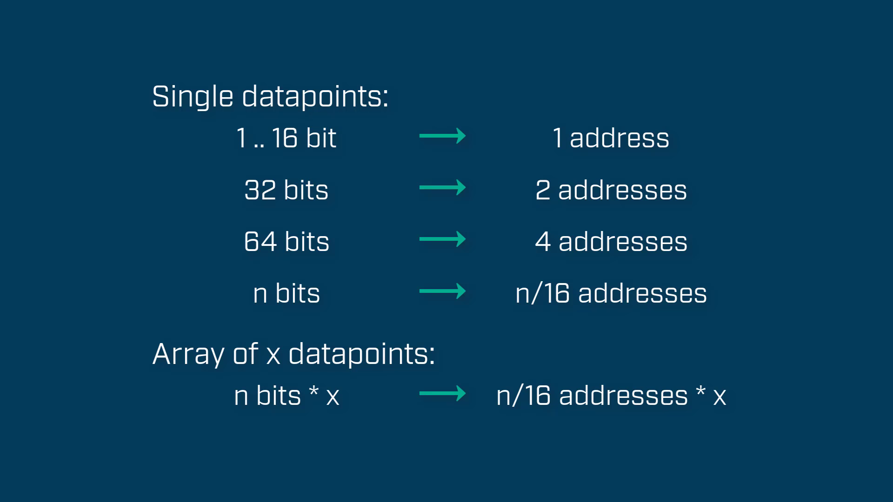
left_click(385, 294)
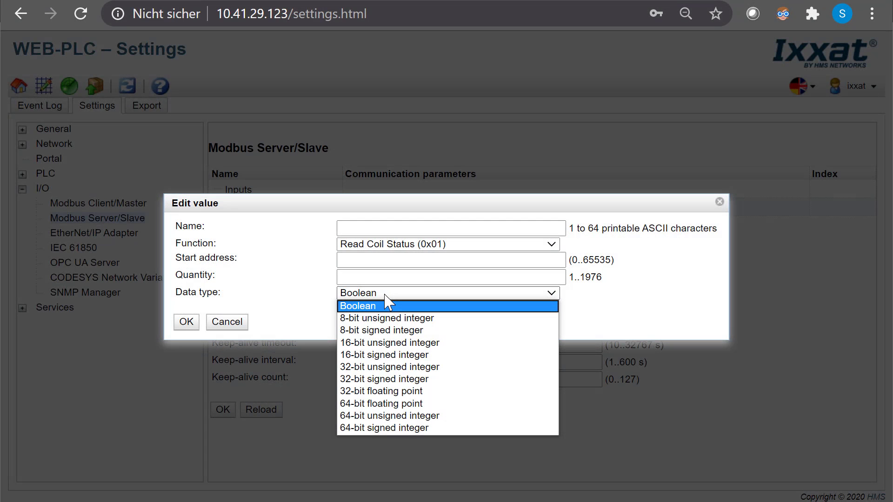
left_click(385, 294)
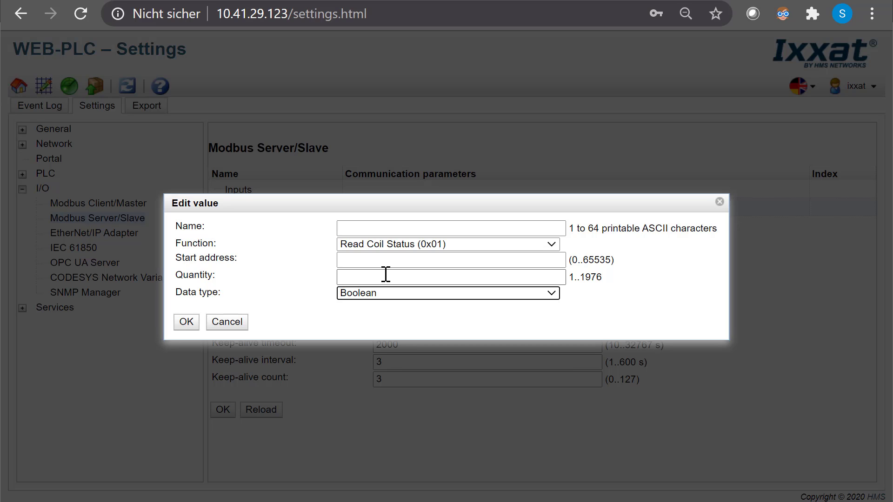
Set the new value's function to Read Holding Registers (0x03) and its data type to 64-bit unsigned integer.
left_click(357, 246)
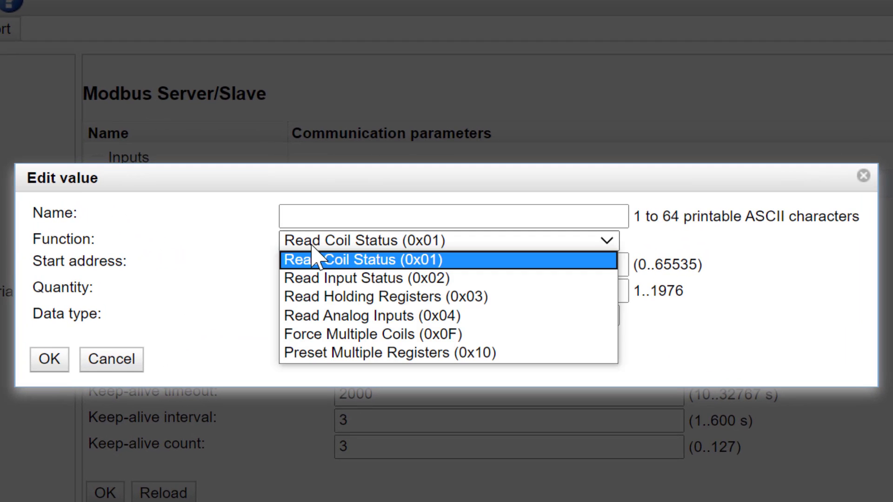
left_click(335, 297)
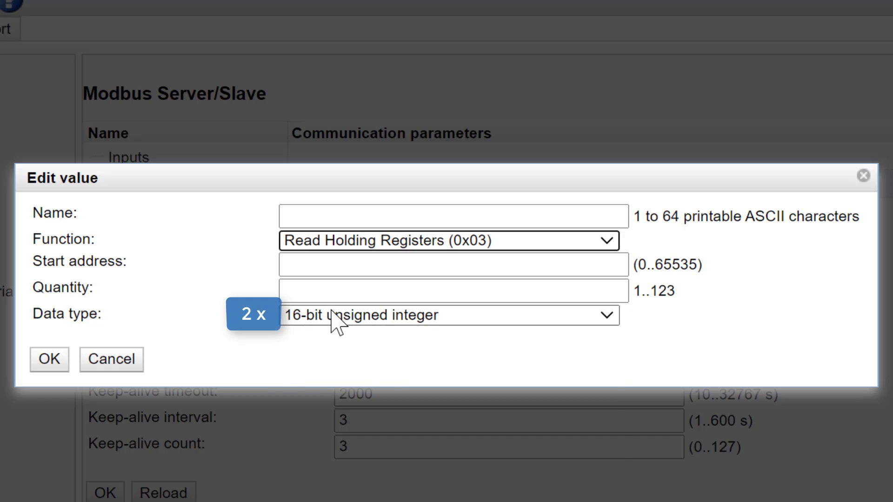
left_click(337, 320)
left_click(339, 444)
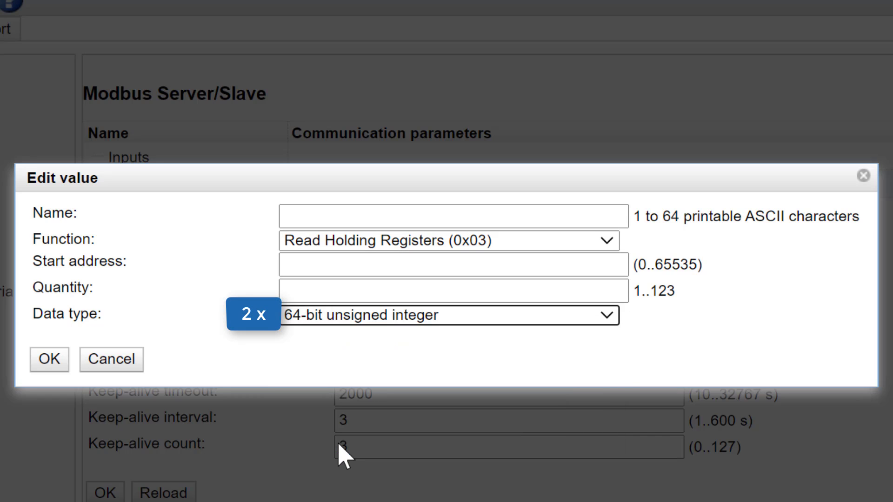
Set the value's start address to 4 and its quantity to 8.
left_click(339, 265)
type("4")
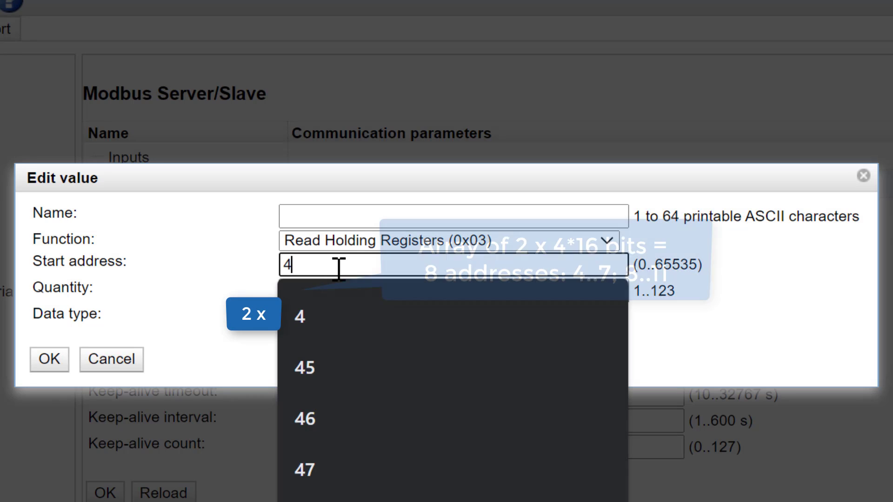
left_click(295, 288)
type("4")
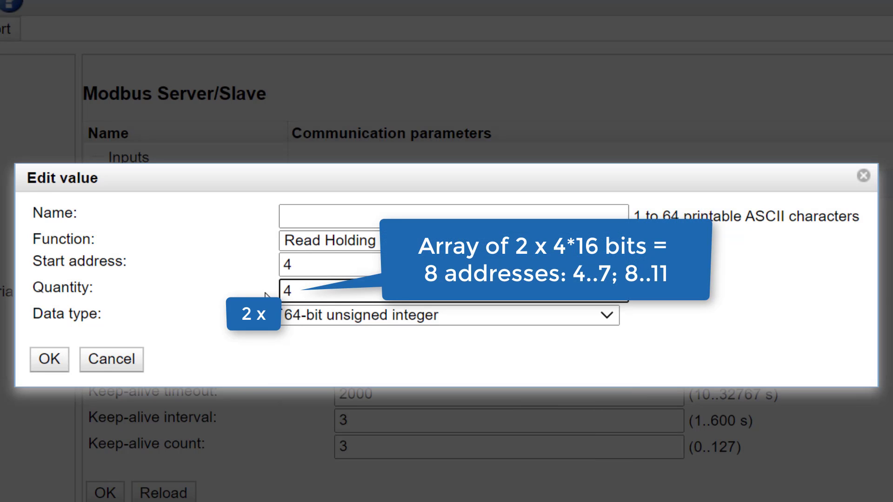
left_click_drag(297, 291, 230, 289)
type("8")
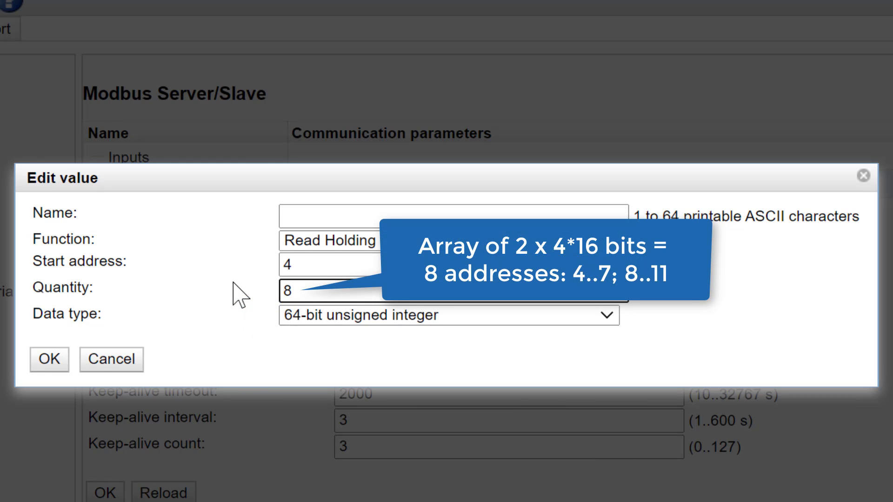
Name the value val1 and save it to the Modbus server.
left_click(309, 218)
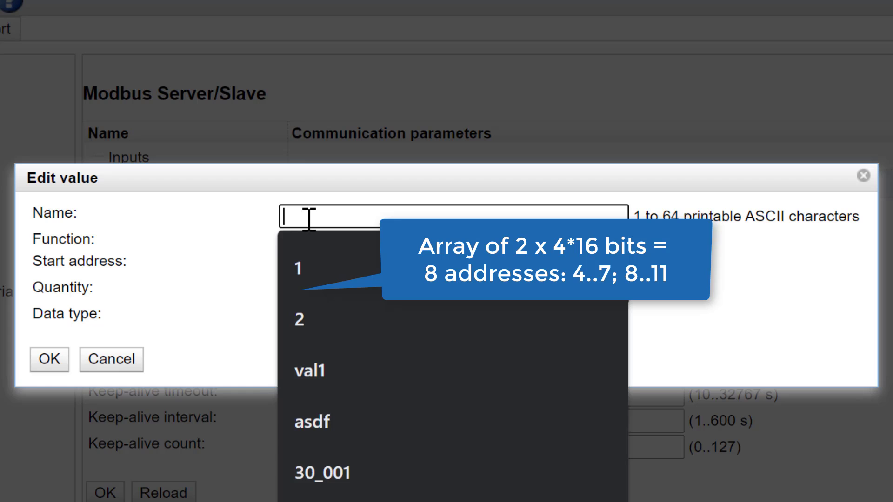
type("val")
key("Escape")
type("1")
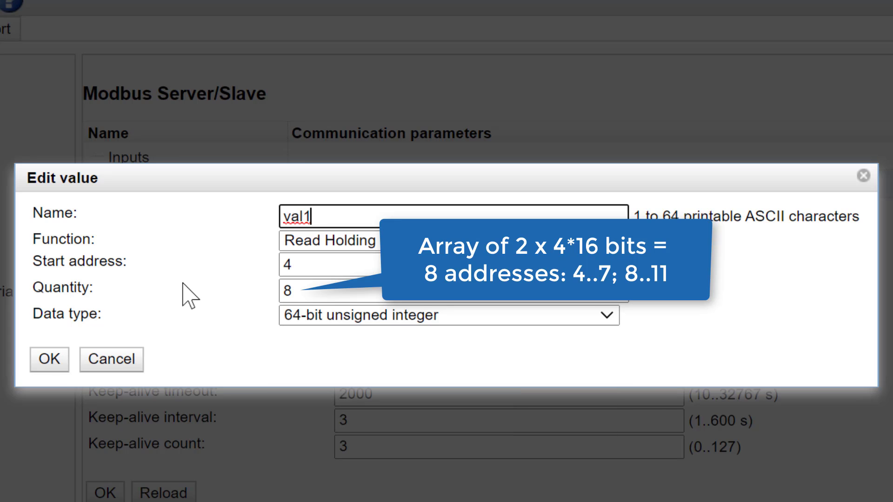
left_click(49, 360)
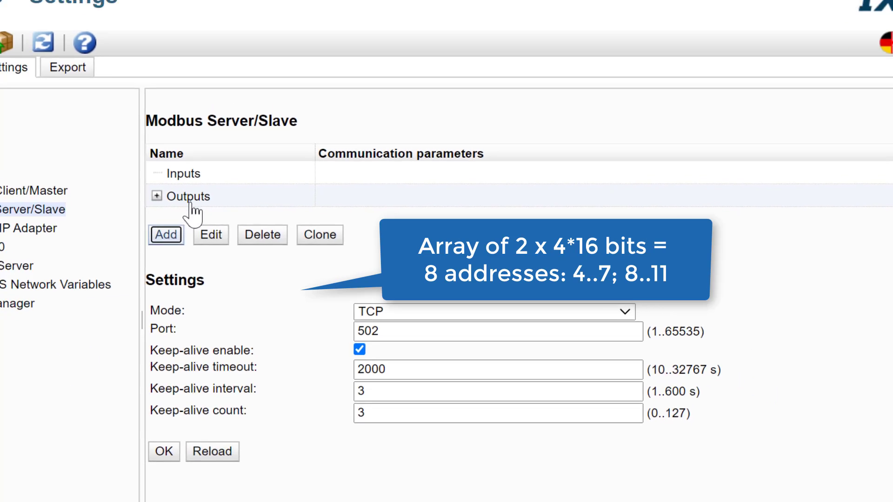
Expand the Modbus server outputs and select val1 to check its communication parameters.
left_click(157, 196)
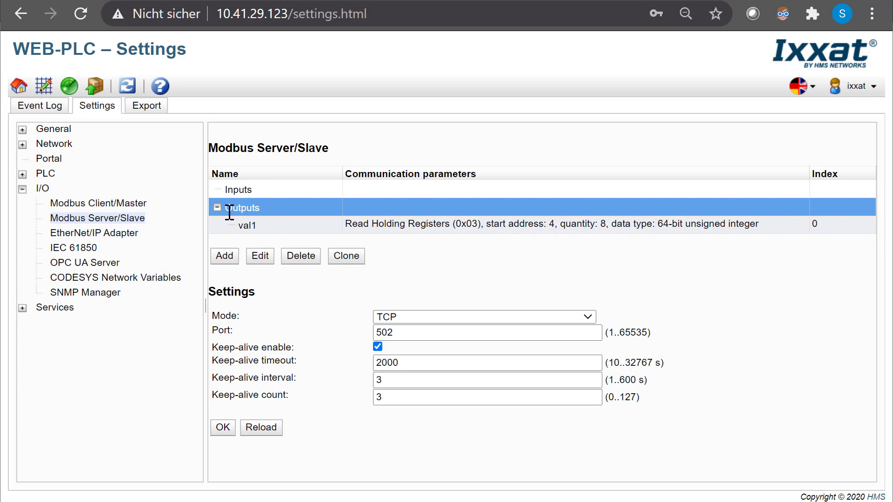
left_click(273, 229)
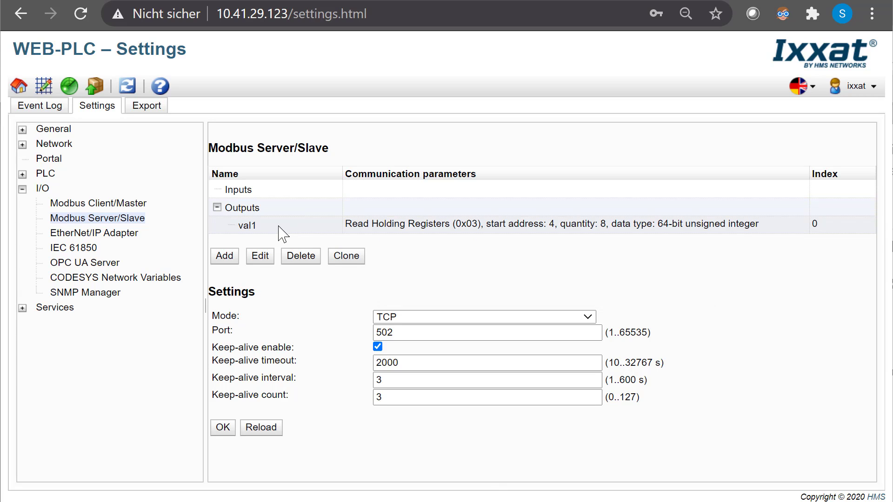
left_click(273, 230)
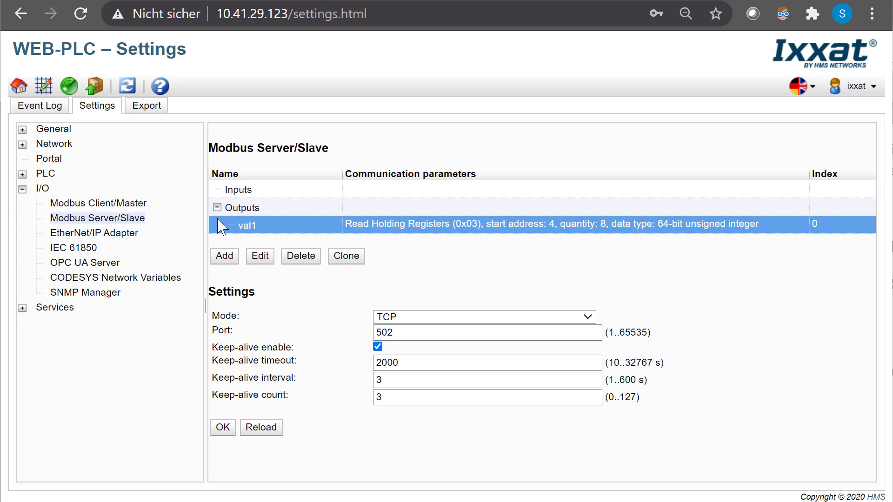
Open the Modbus Client/Master settings and place the cursor in the interval value.
left_click(102, 204)
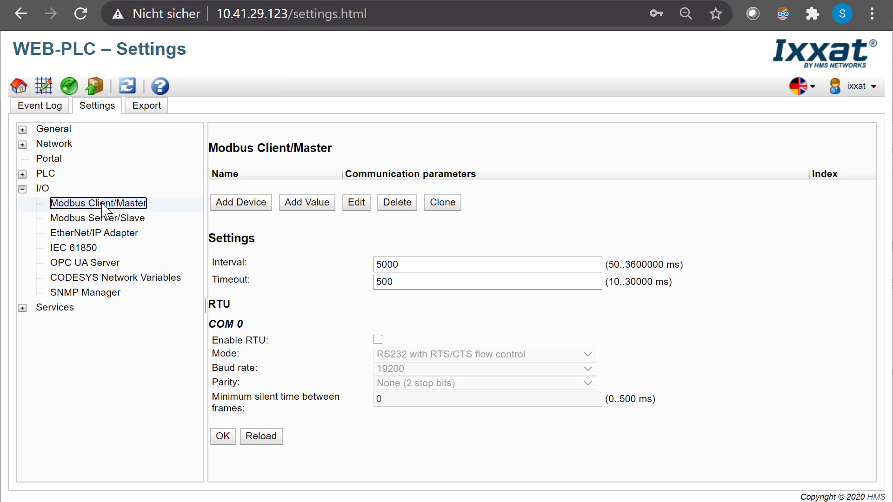
left_click(416, 264)
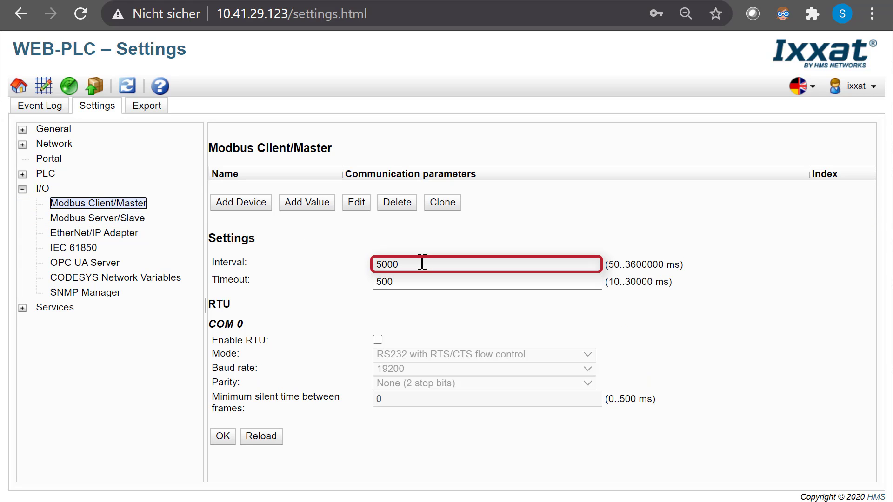